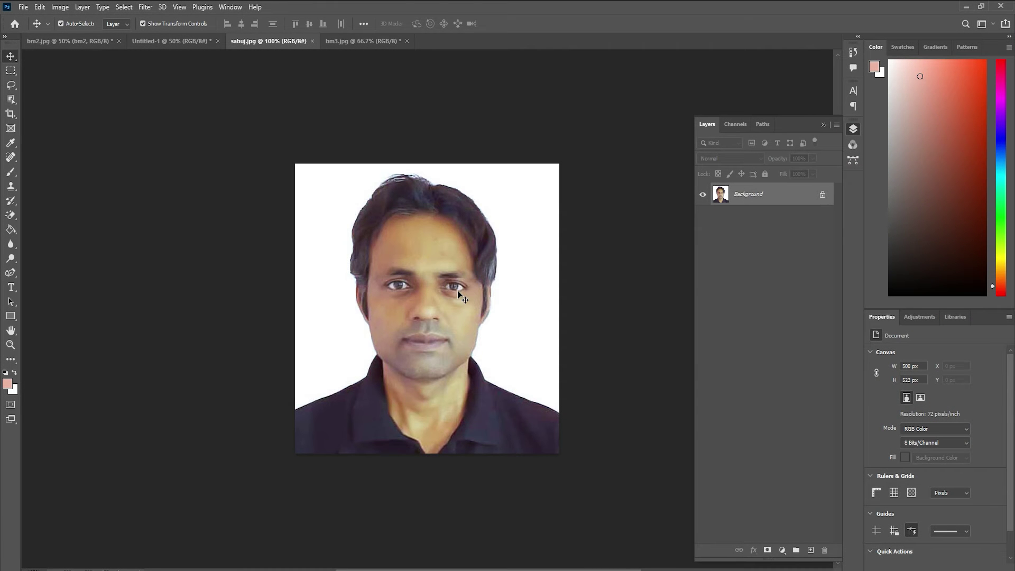
Step: Compare the bm3.jpg and sabuj.jpg portraits, then unlock sabuj.jpg's Background into Layer 0
left_click(378, 40)
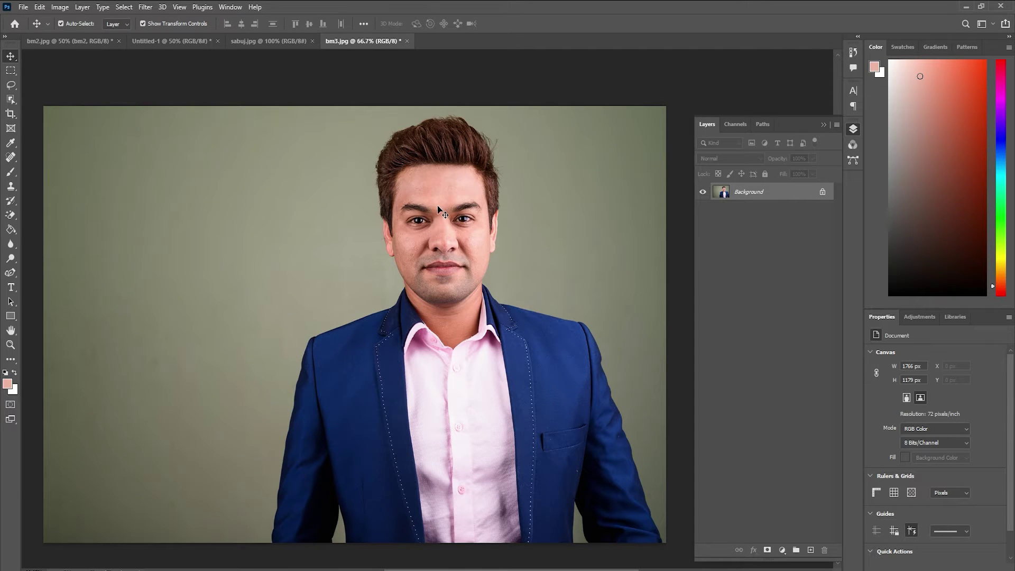
left_click(299, 42)
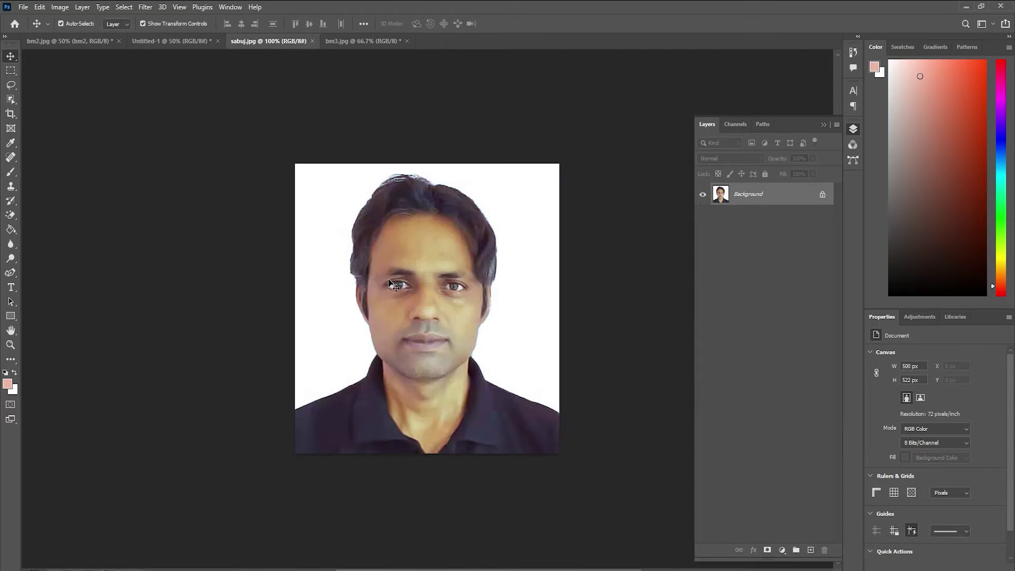
left_click(373, 43)
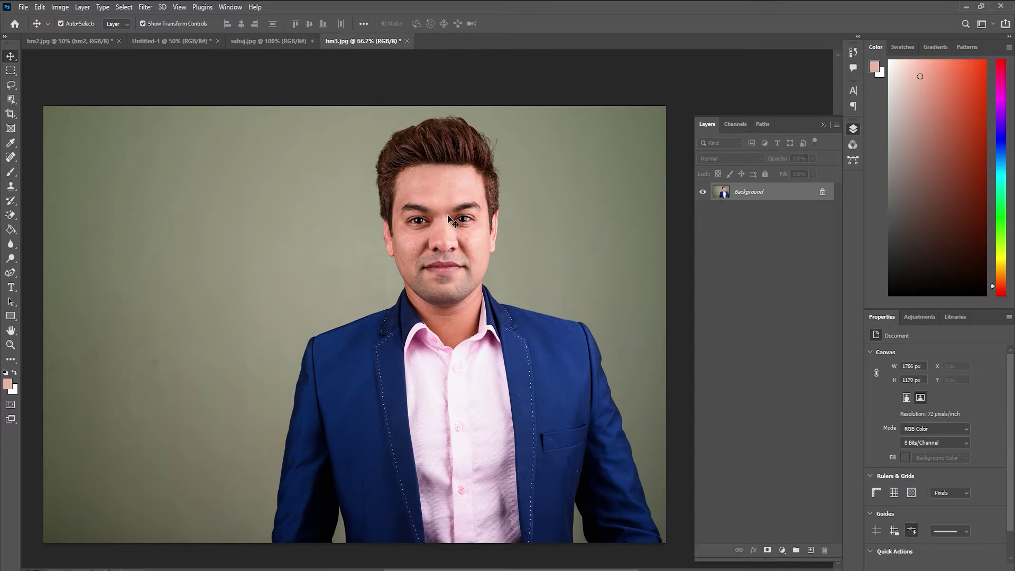
left_click(281, 41)
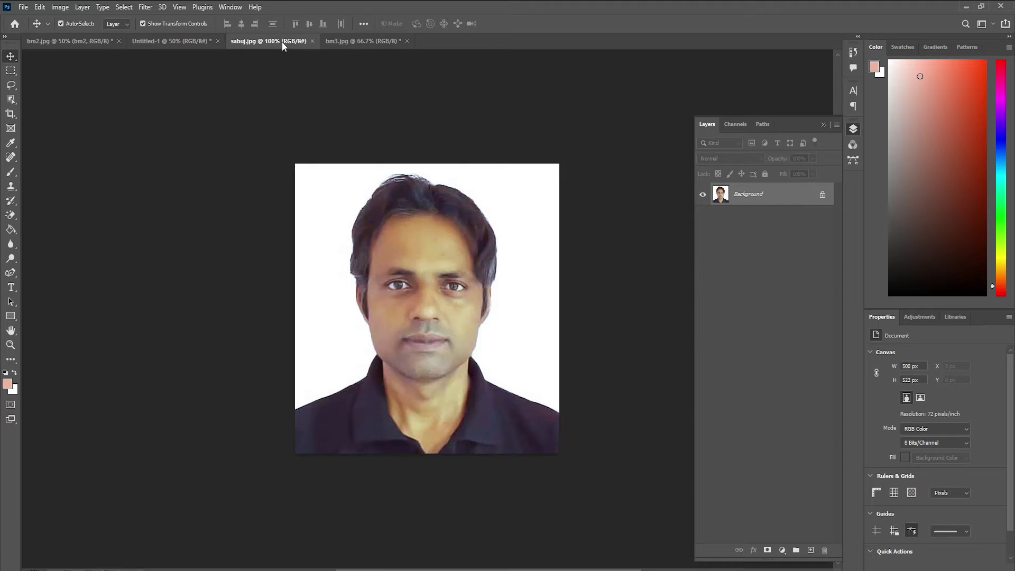
left_click(823, 195)
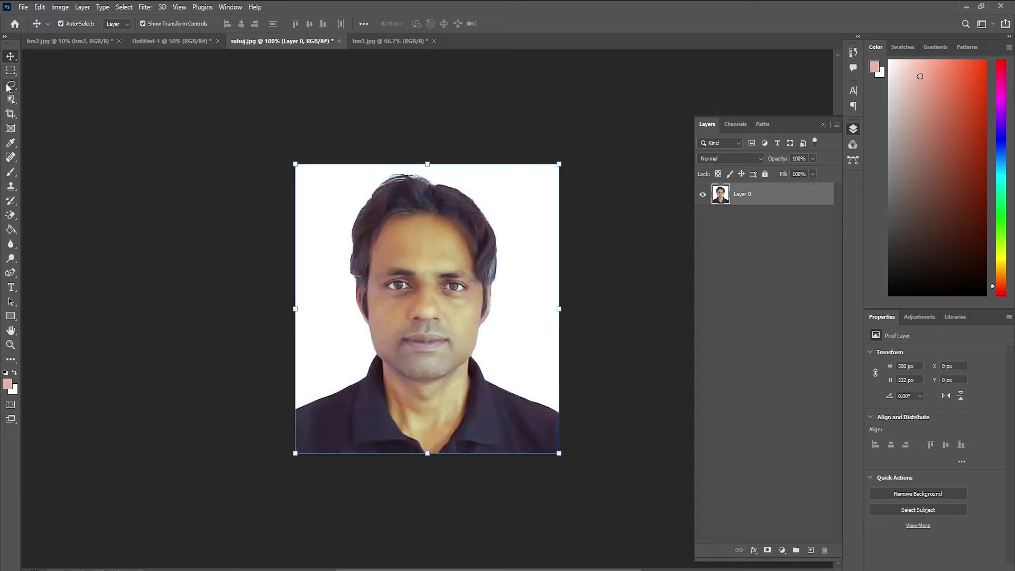
Step: Draw a closed freehand Lasso selection around the man's face in sabuj.jpg
left_click(9, 87)
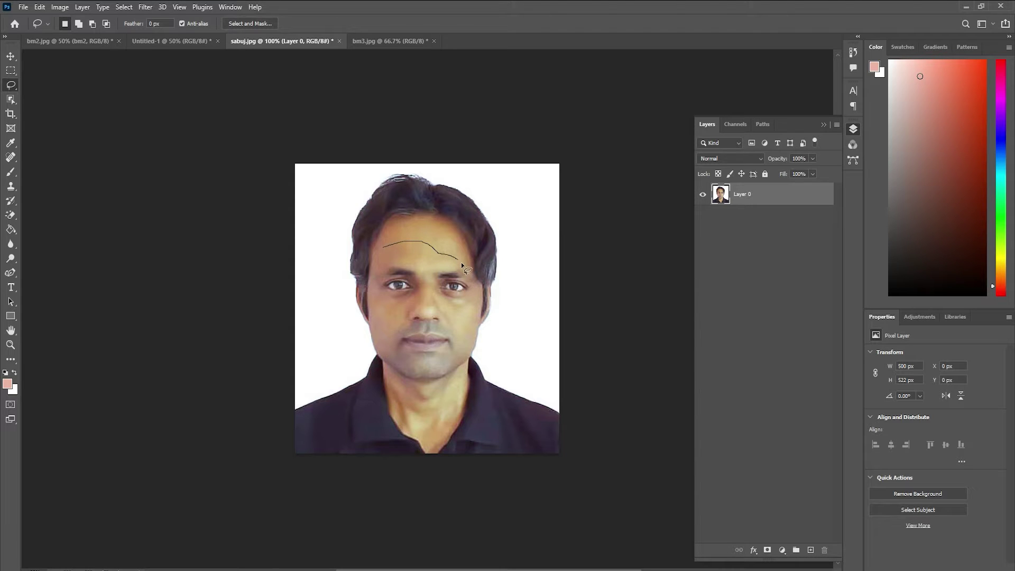
mouse_move(477, 300)
left_mouse_down()
mouse_move(468, 345)
mouse_move(437, 369)
left_mouse_up()
left_click_drag(386, 247, 387, 246)
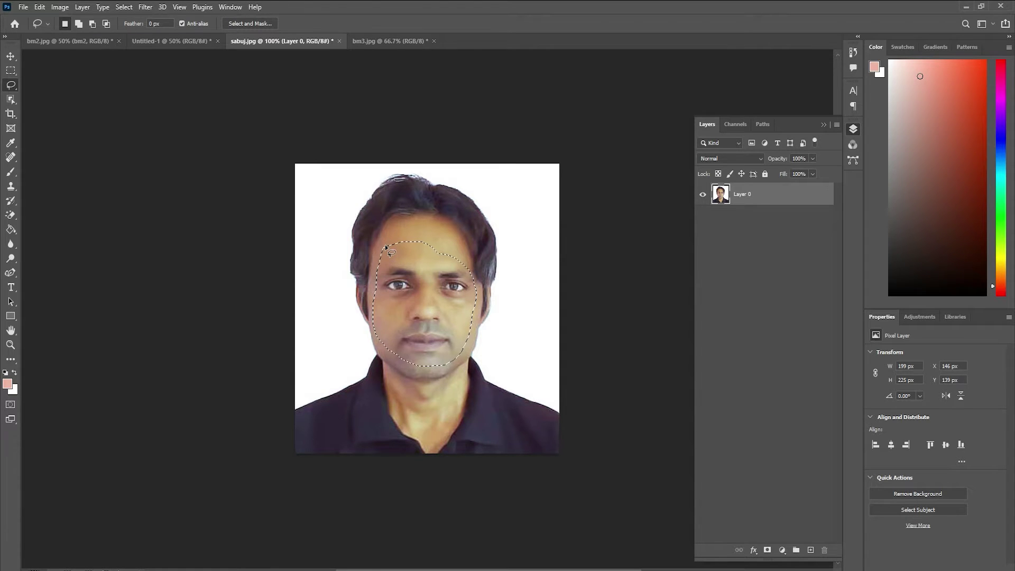
Step: Copy the selected face and paste it into bm3.jpg as Layer 1
left_click(41, 7)
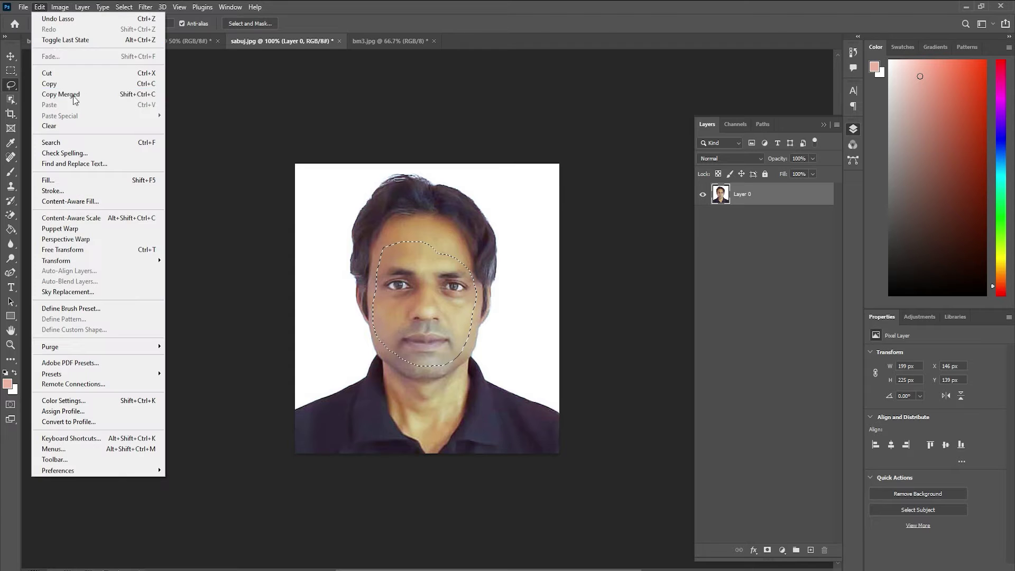
left_click(85, 84)
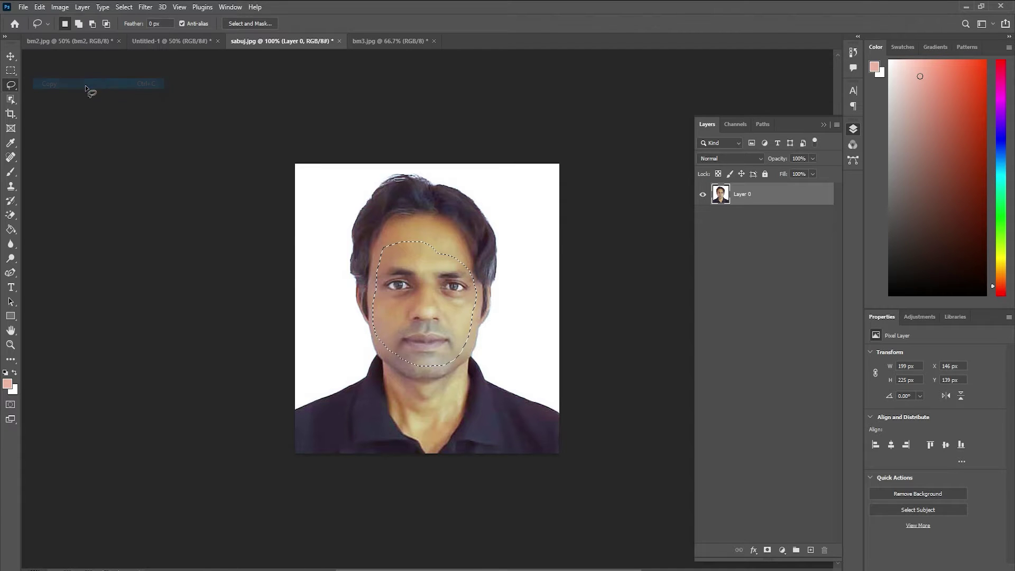
left_click(385, 42)
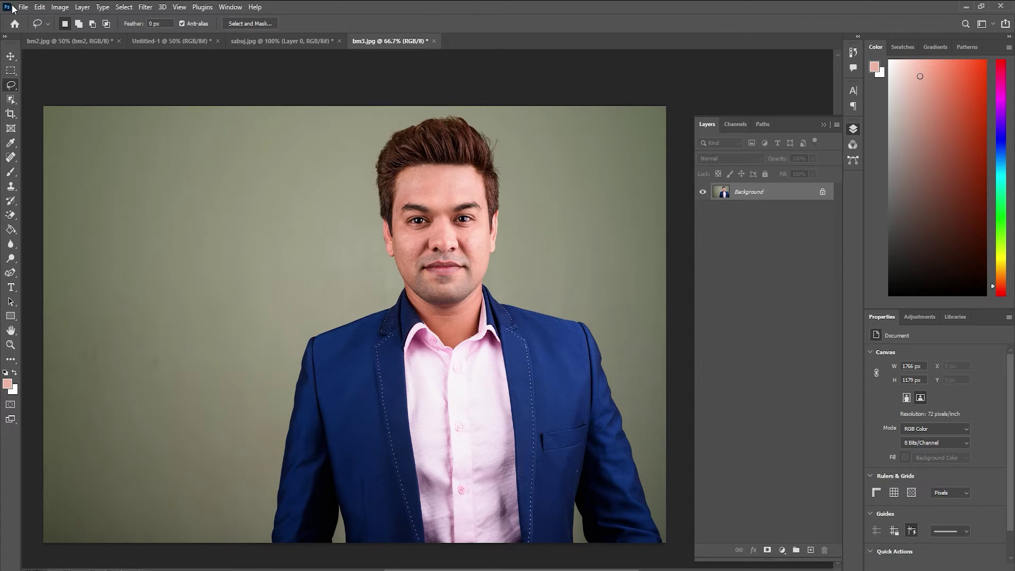
left_click(39, 6)
left_click(67, 105)
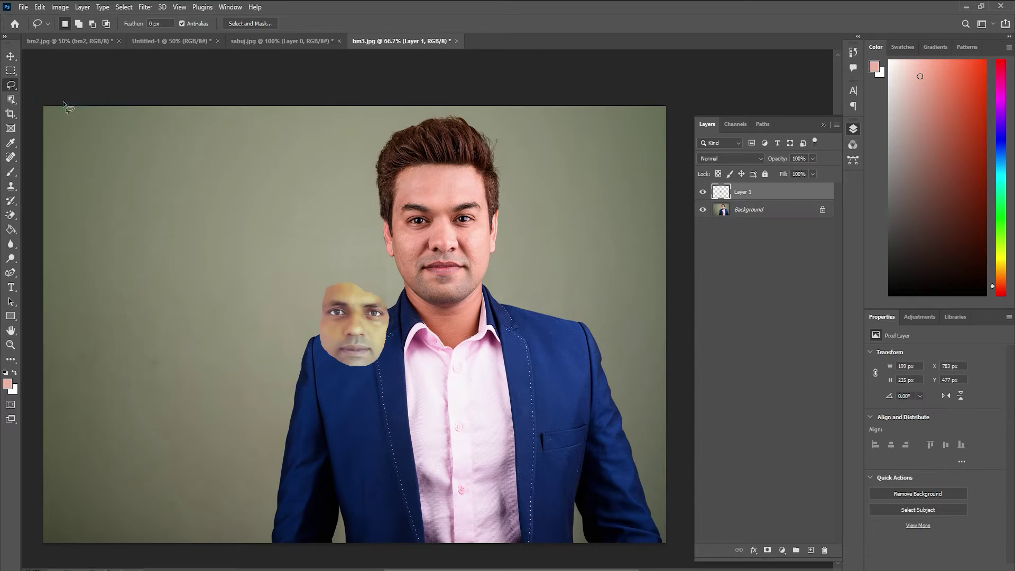
Step: Move the pasted face over the suited man's face, enlarge it about 135%, then hide it
left_click(10, 57)
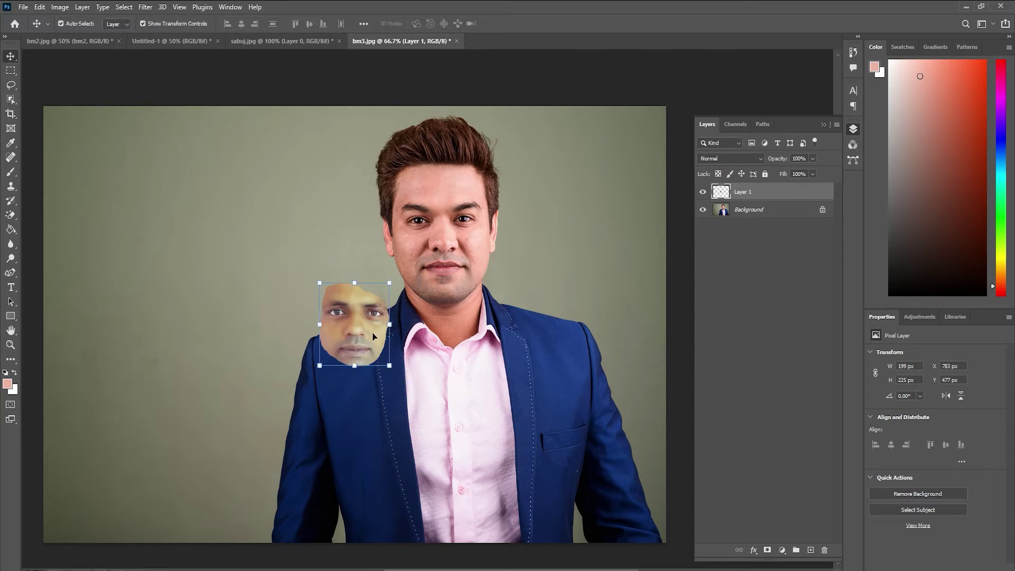
left_click_drag(373, 332, 454, 244)
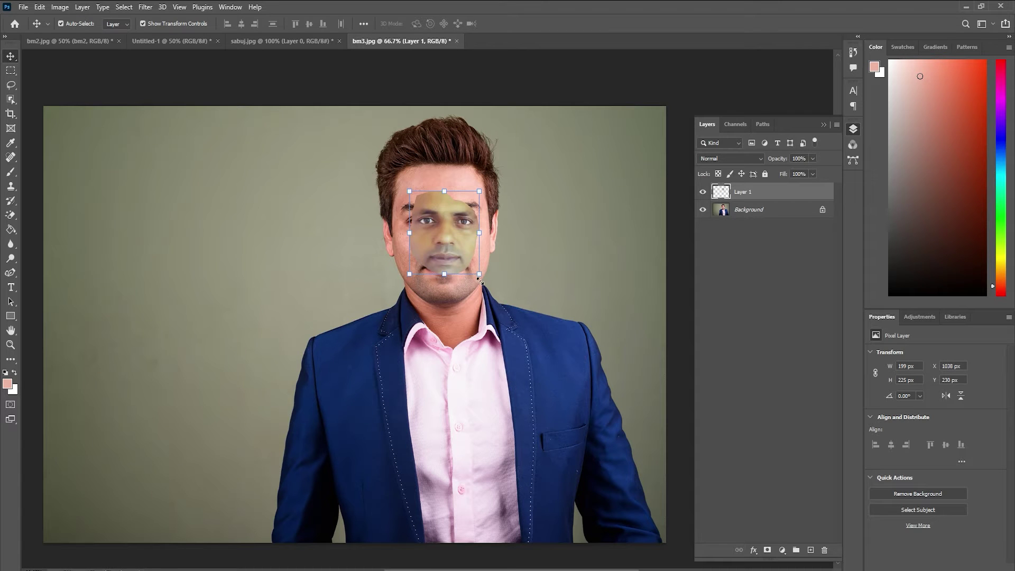
left_click_drag(478, 275, 491, 288)
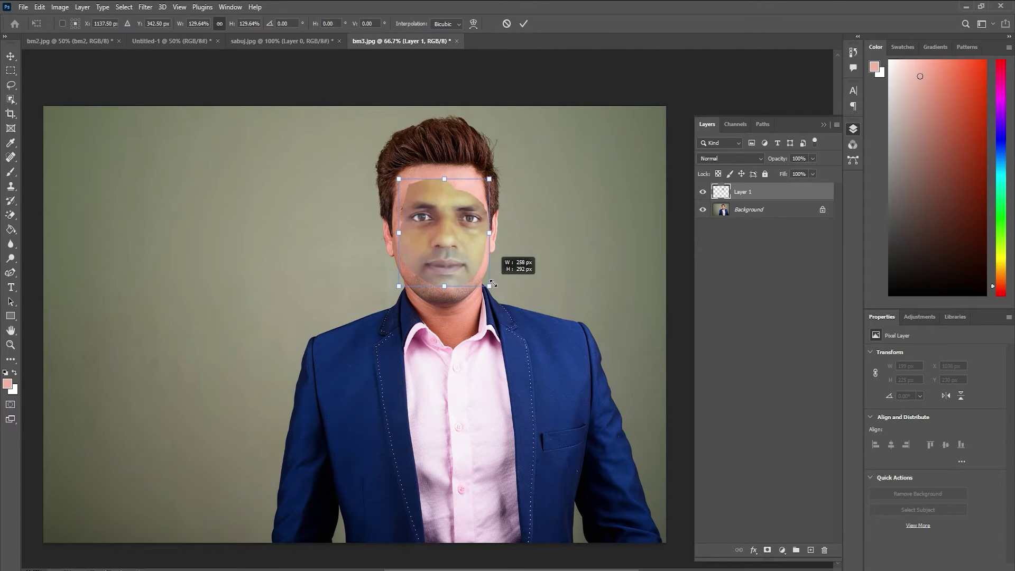
left_click(524, 24)
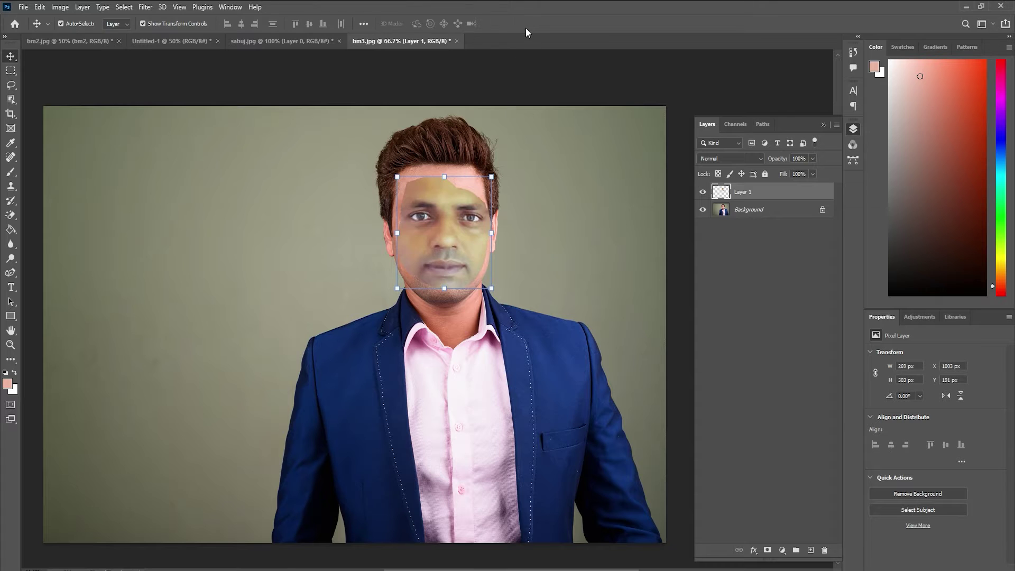
left_click(703, 194)
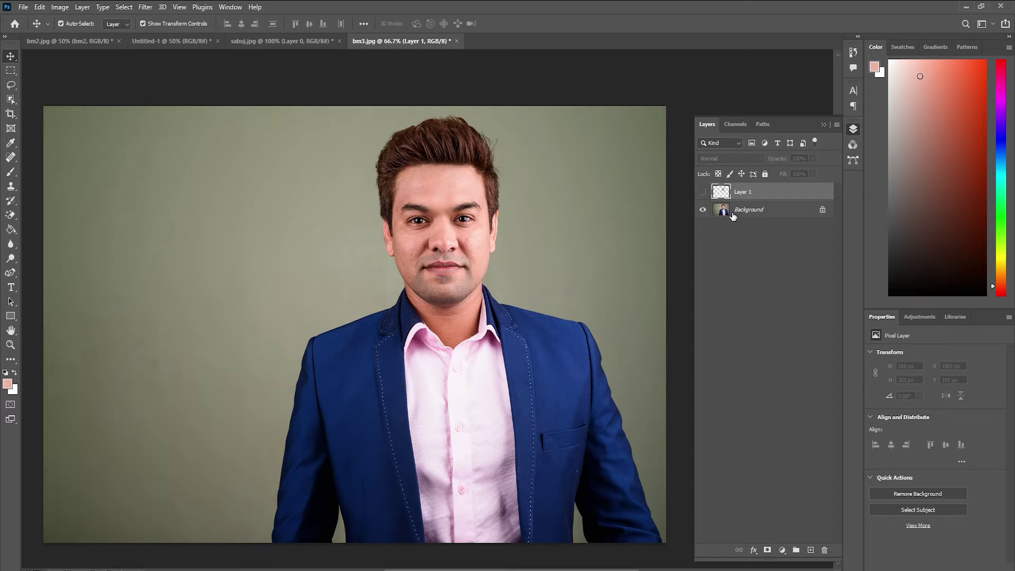
Step: Show Layer 1 again, set its opacity to 61%, and nudge it down slightly
left_click(703, 192)
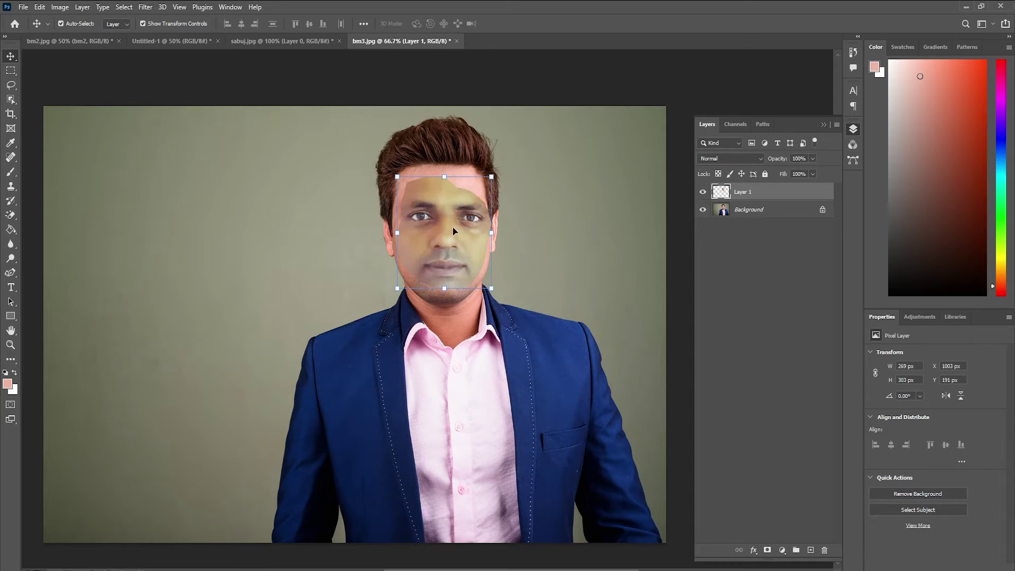
left_click(812, 159)
left_click_drag(796, 175, 794, 174)
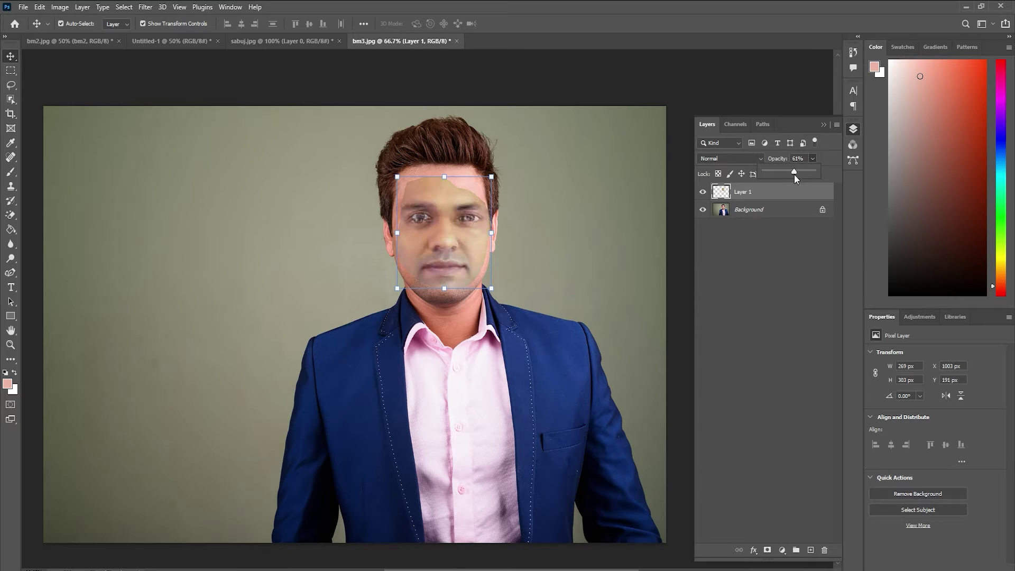
left_click_drag(449, 201, 447, 210)
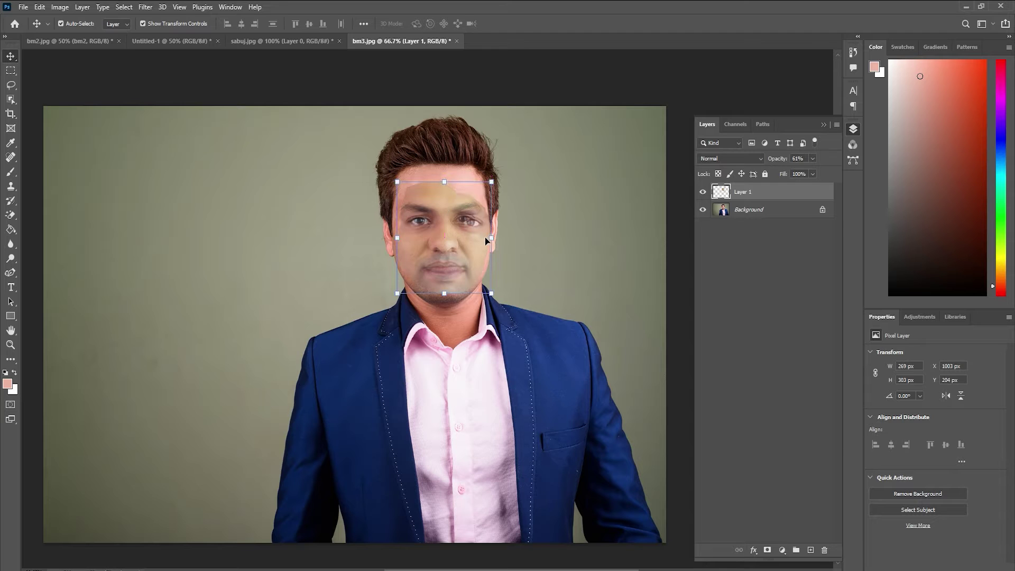
Step: Adjust the pasted face's width, top, chin and tilt to match the man's features
left_click_drag(491, 236, 487, 237)
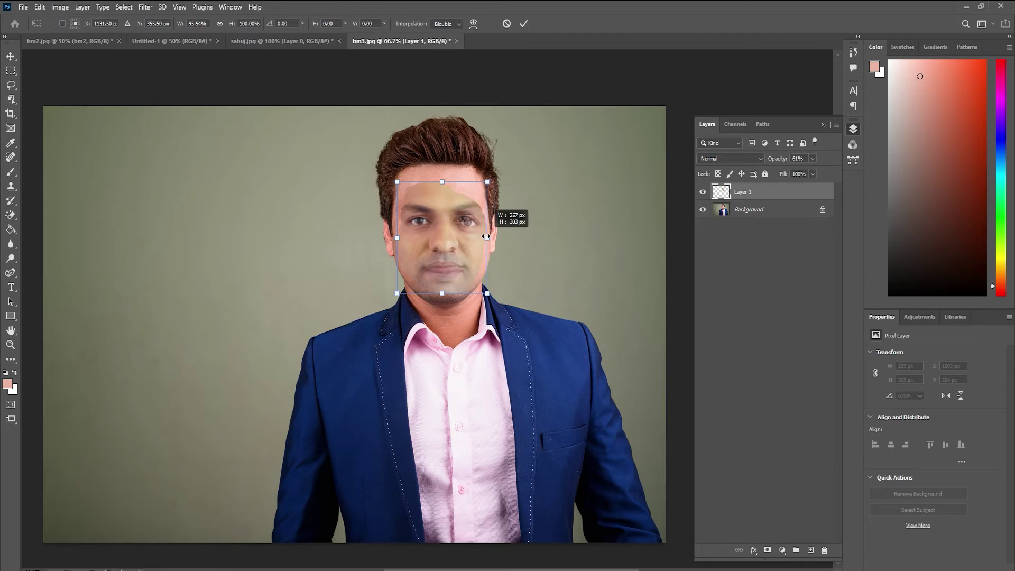
left_click_drag(441, 181, 442, 178)
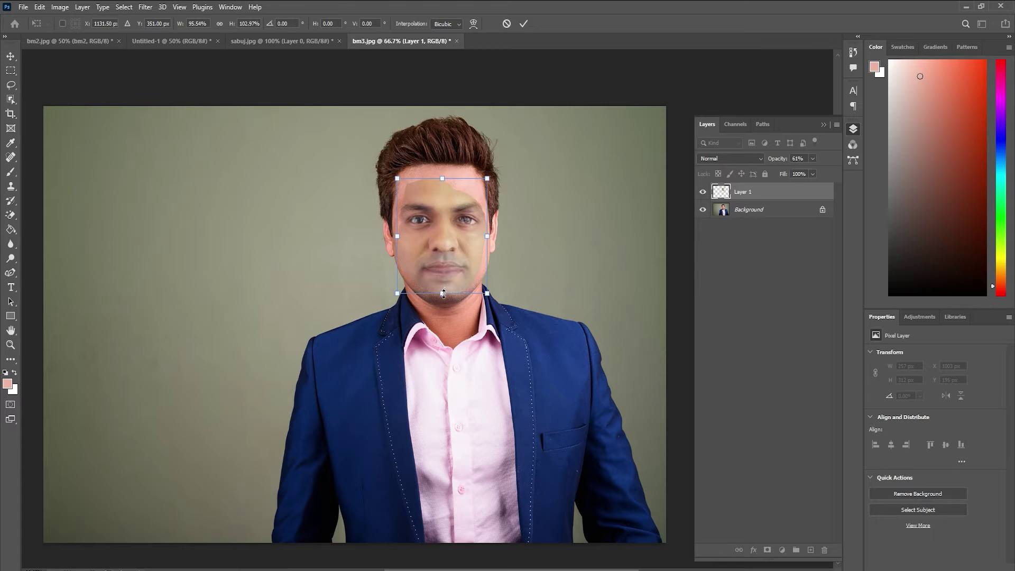
left_click_drag(443, 294, 444, 290)
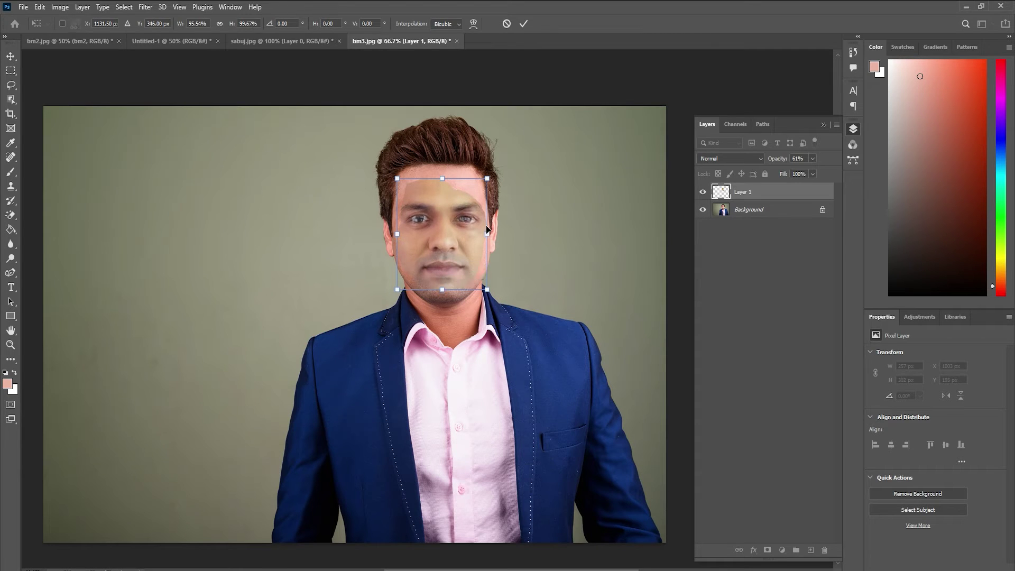
left_click_drag(497, 175, 495, 172)
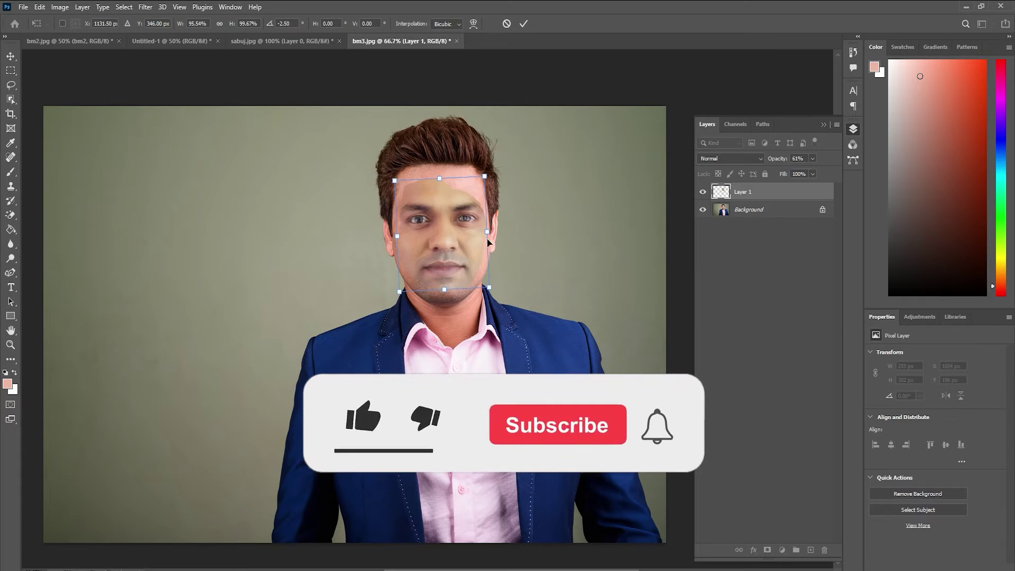
left_click_drag(487, 231, 483, 232)
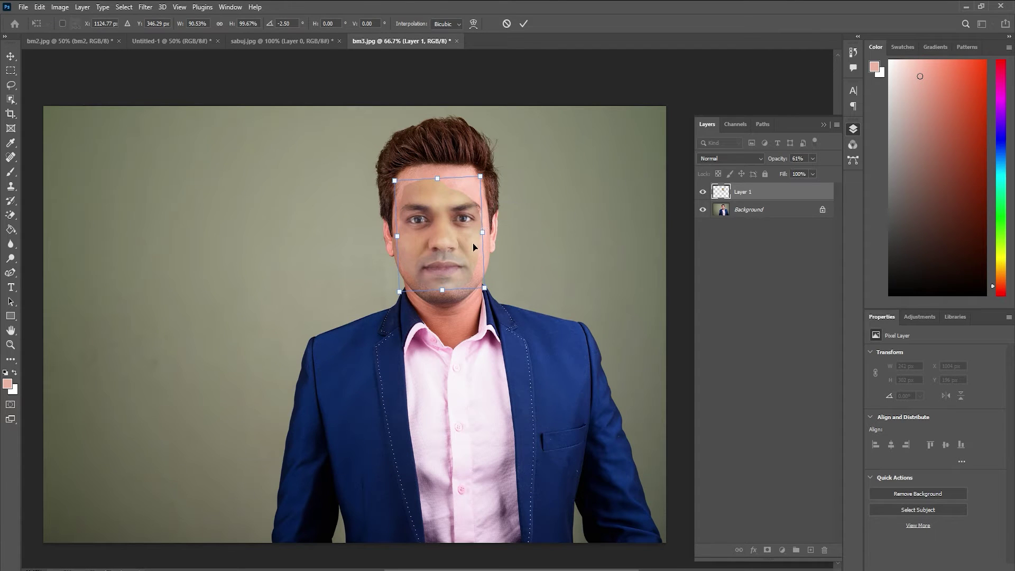
left_click_drag(398, 237, 398, 238)
left_click_drag(487, 231, 486, 231)
left_click_drag(442, 290, 442, 288)
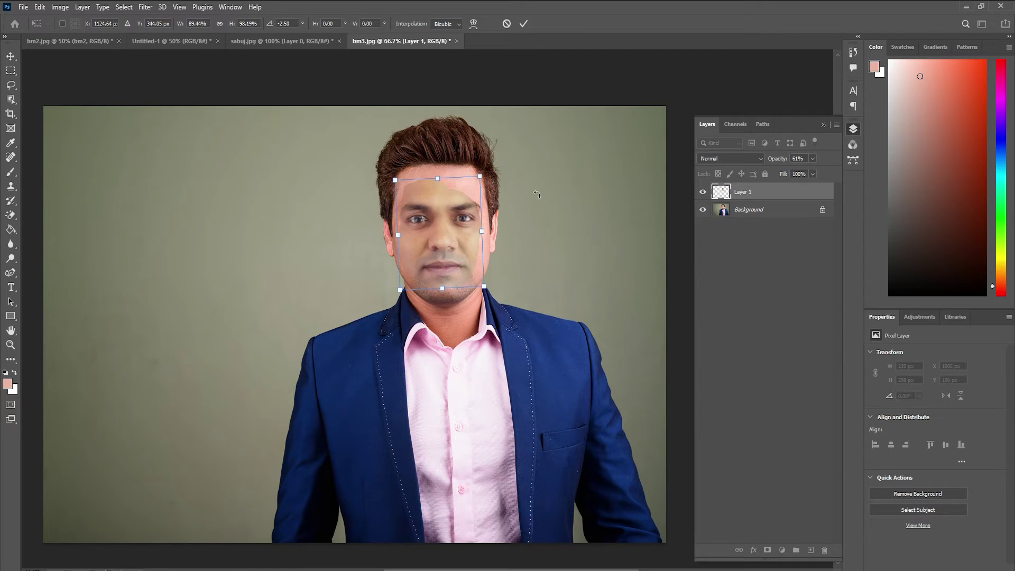
Step: Compare Layer 1 on and off, then shrink it from the top-left corner to 239 × 293 px
left_click(704, 194)
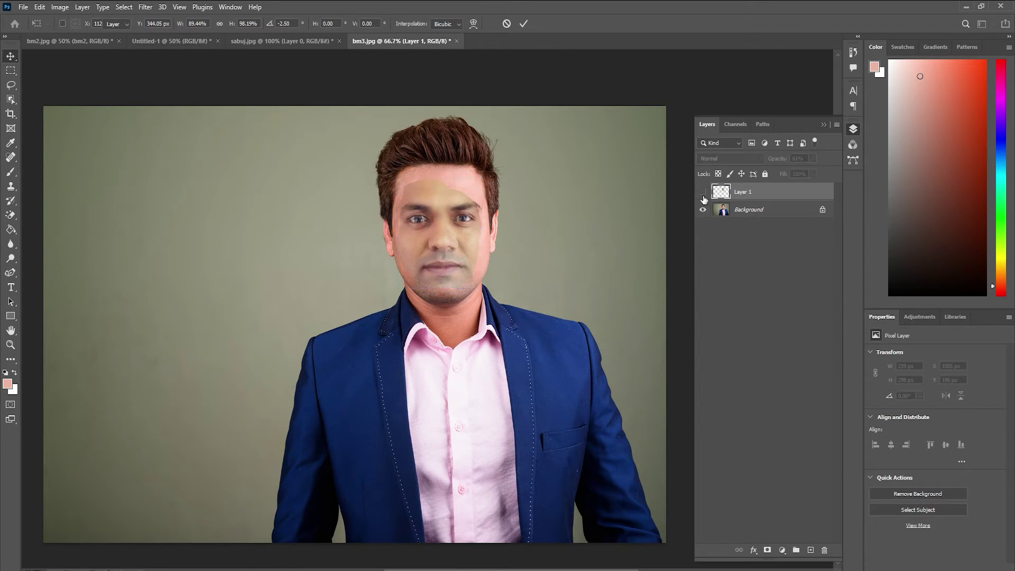
left_click(704, 194)
left_click(704, 195)
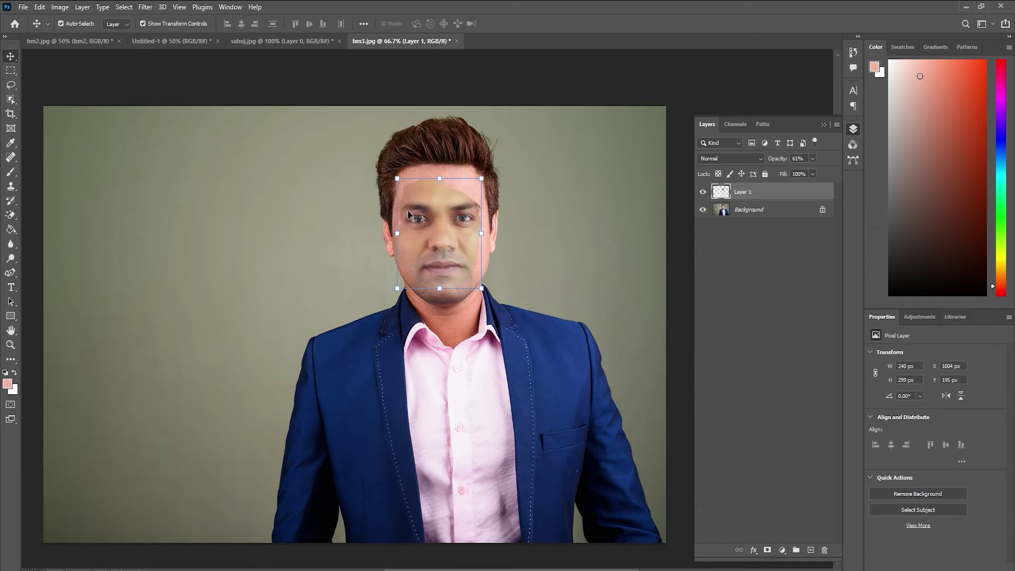
left_click(397, 178)
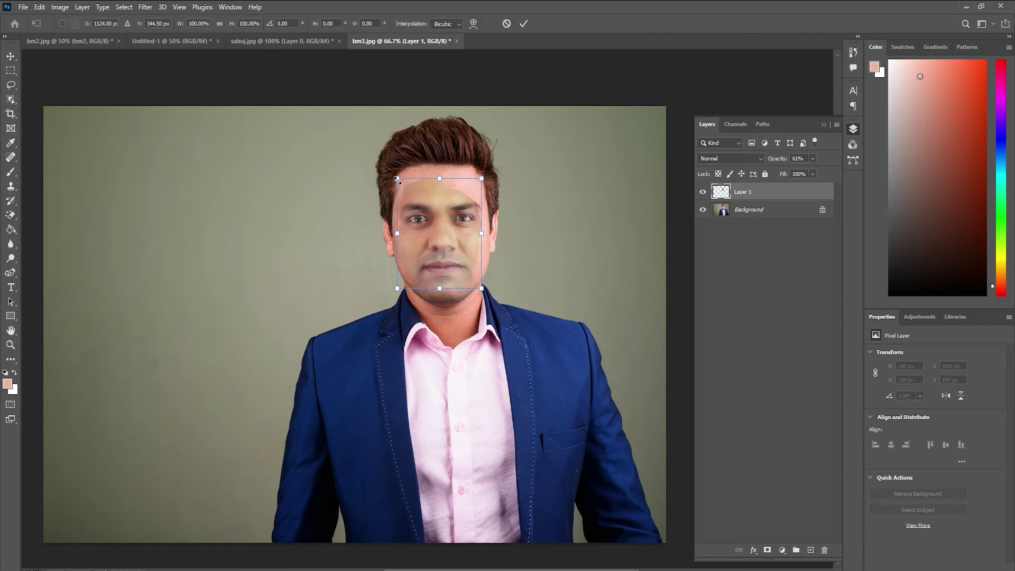
left_click_drag(397, 179, 399, 181)
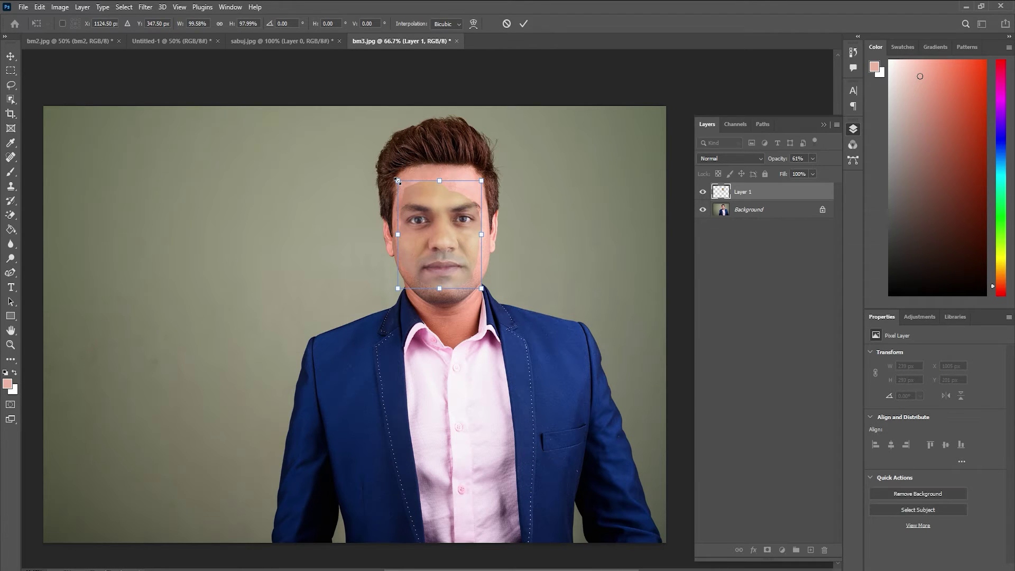
left_click(524, 24)
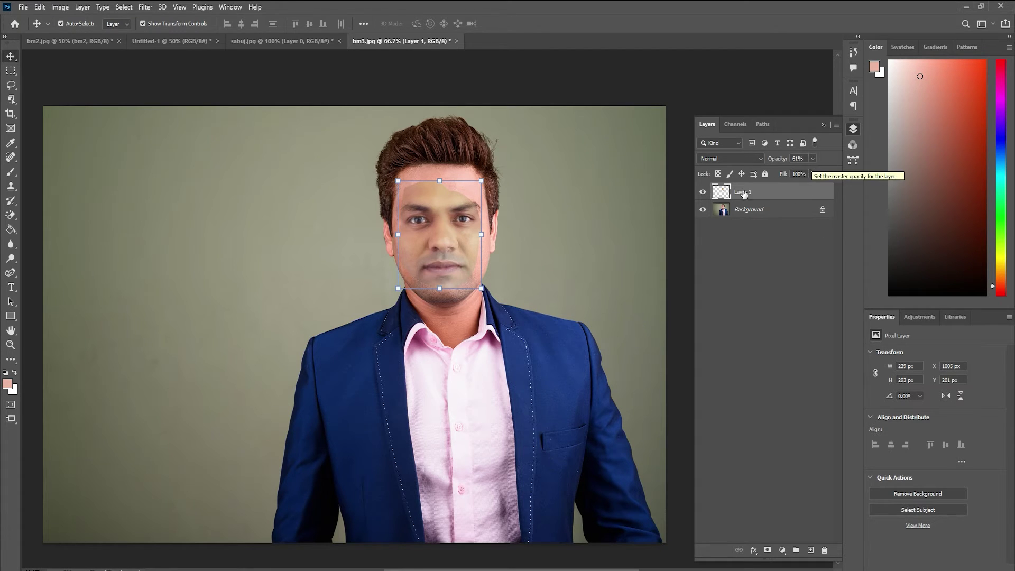
Step: Restore Layer 1 to 100% opacity and load its pixels as a selection
left_click(813, 158)
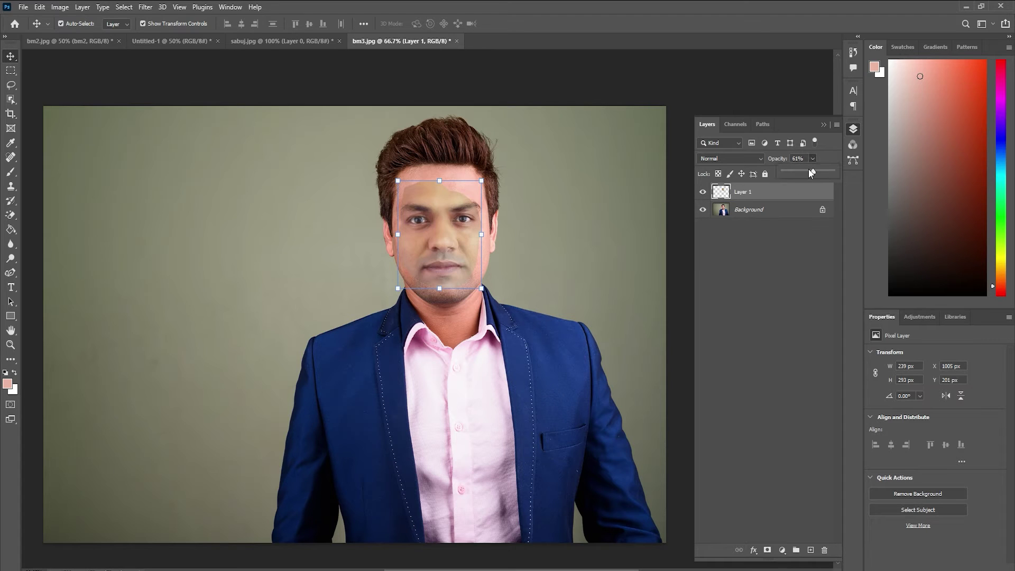
left_click_drag(814, 170, 832, 171)
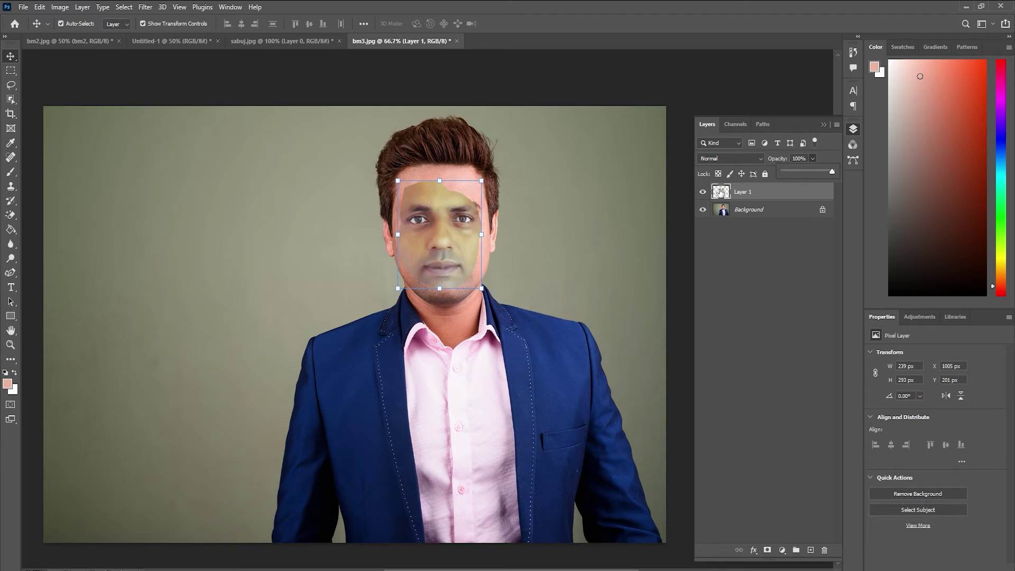
key("ctrl")
left_click(722, 192, "ctrl")
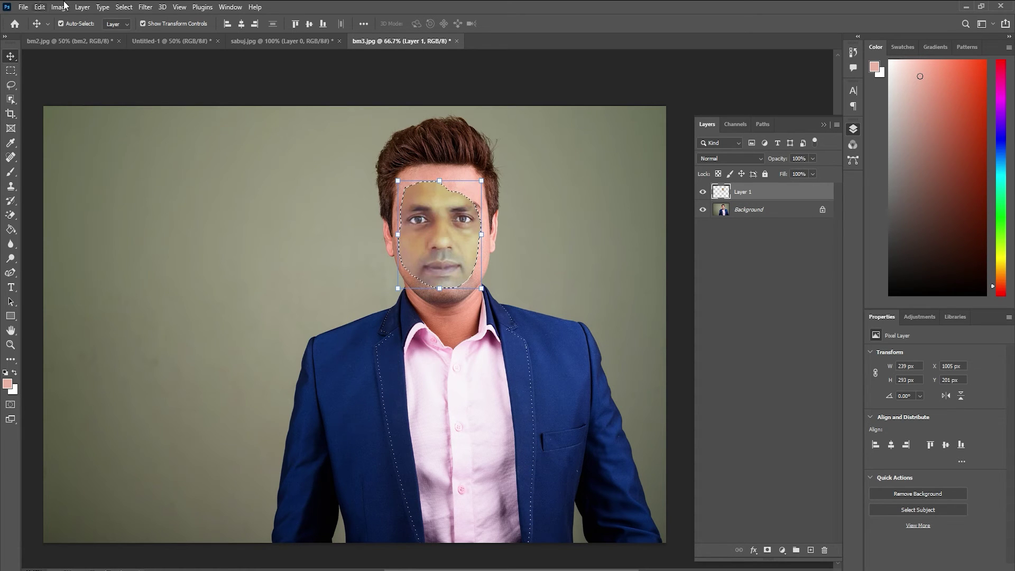
Step: Shrink the active face selection by 4 px with Select > Modify > Contract
left_click(121, 8)
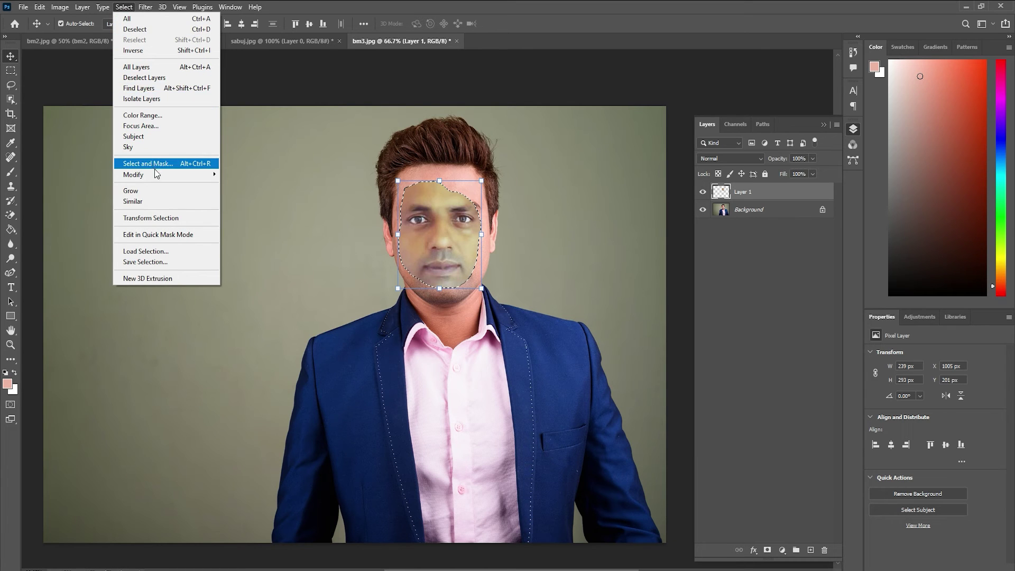
mouse_move(133, 175)
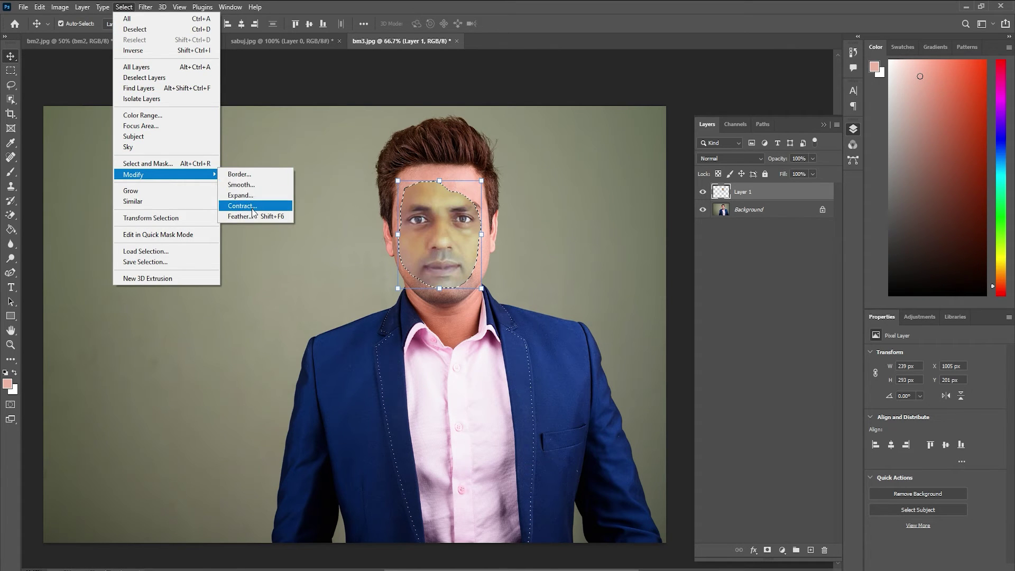
left_click(251, 208)
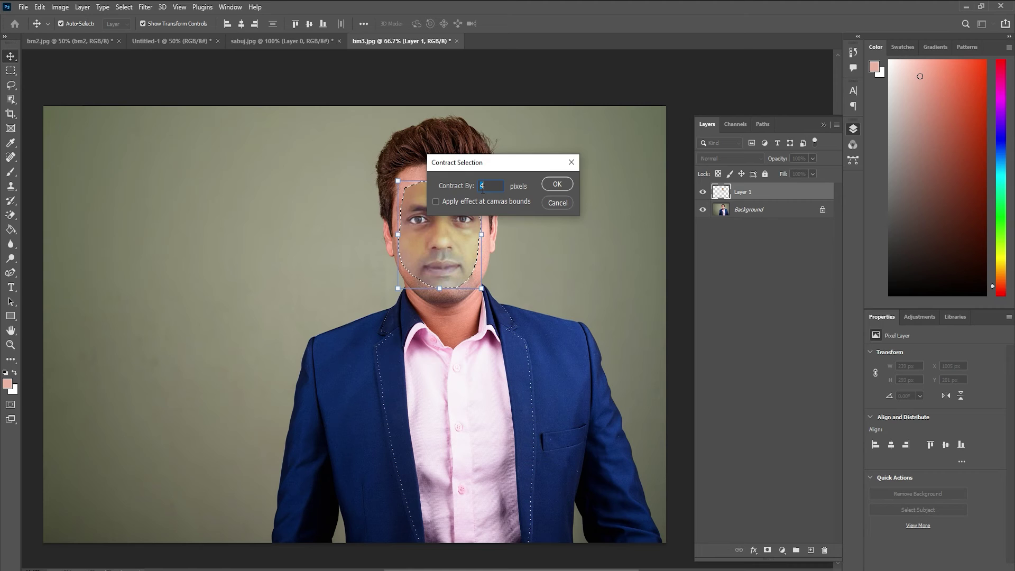
left_click(558, 188)
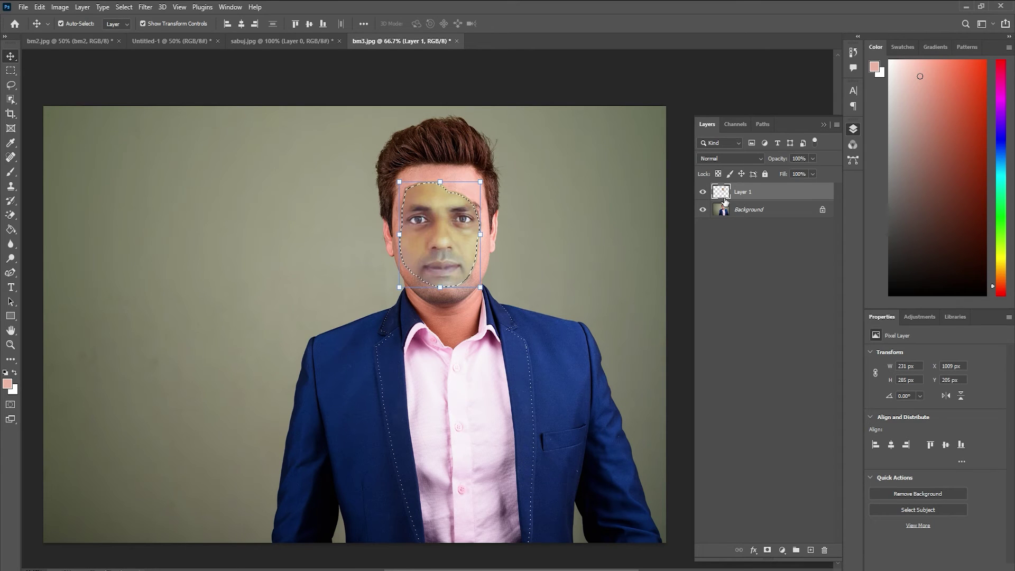
Step: Unlock the background as Layer 0, delete the face area, check Layer 1, then deselect
left_click(722, 213)
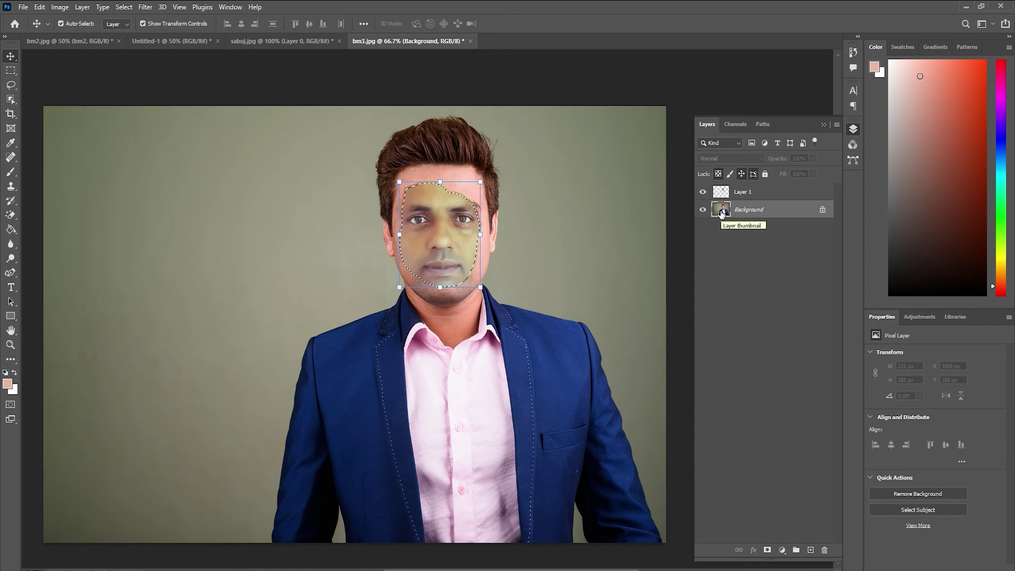
left_click(823, 211)
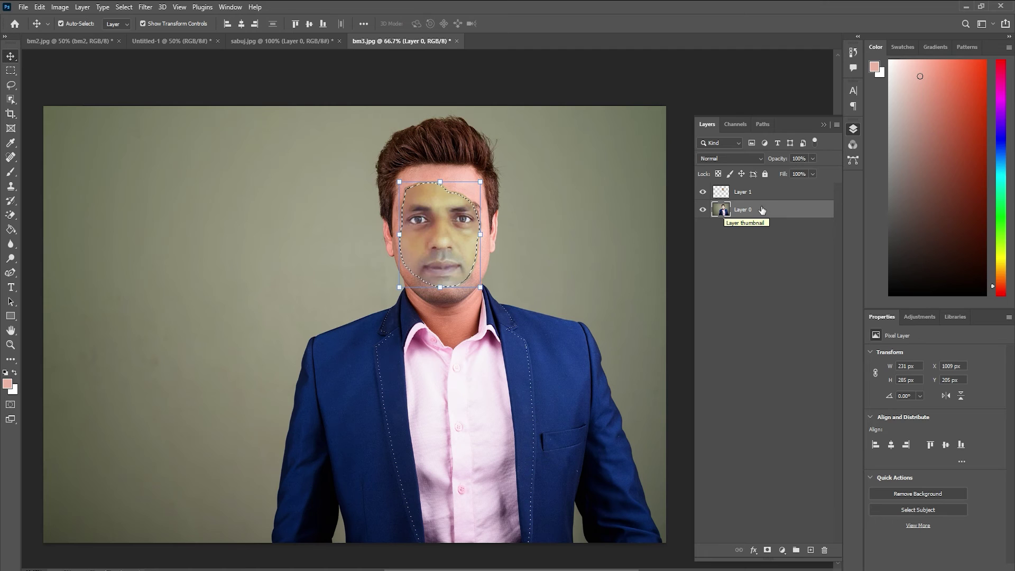
left_click(703, 194)
left_click(702, 193)
left_click(123, 7)
mouse_move(123, 7)
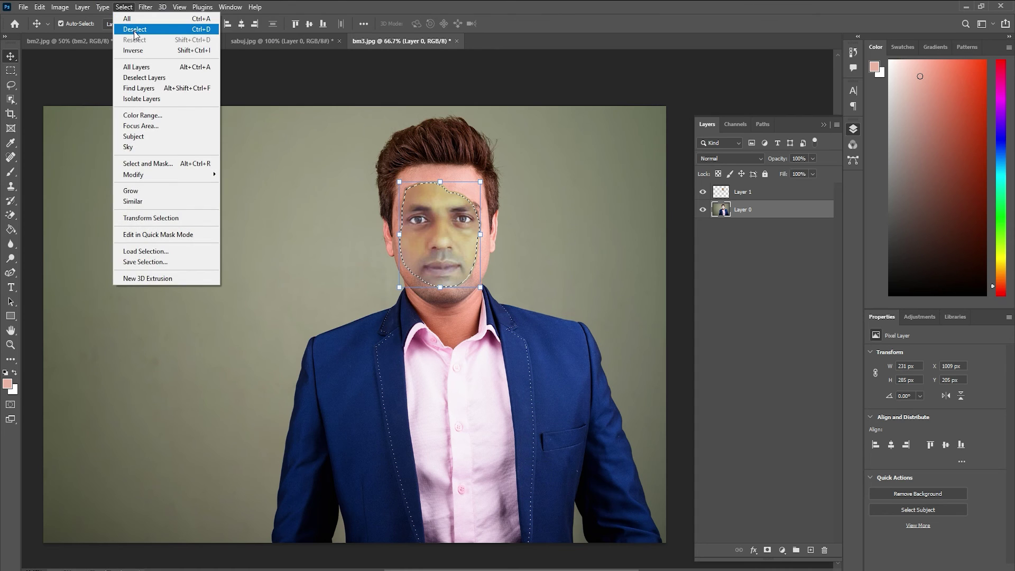
left_click(138, 29)
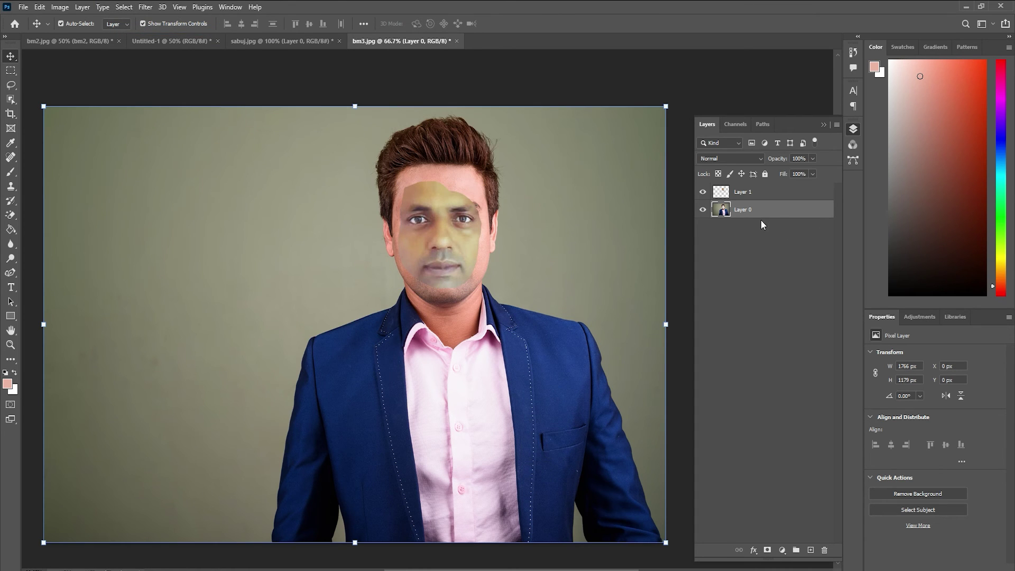
Step: Select Layer 1 and Layer 0 and run Auto-Blend Layers with Panorama and Seamless Tones
left_click(763, 194, "shift")
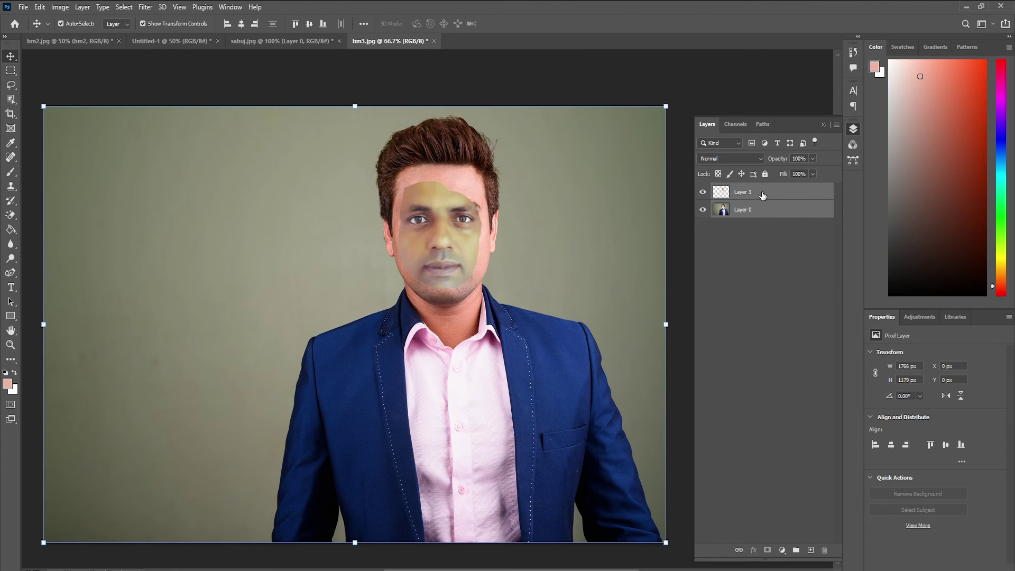
left_click(39, 7)
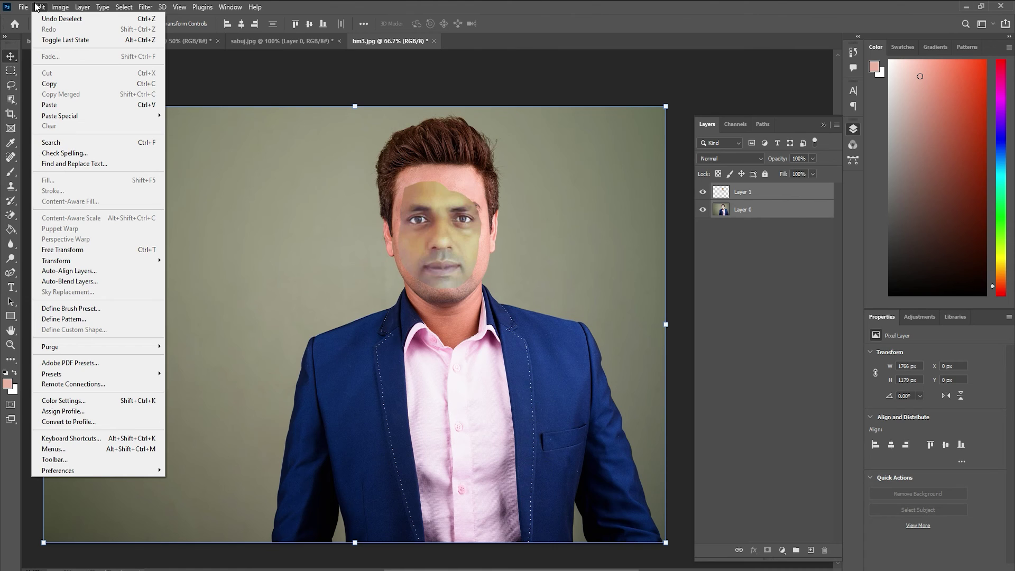
left_click(76, 283)
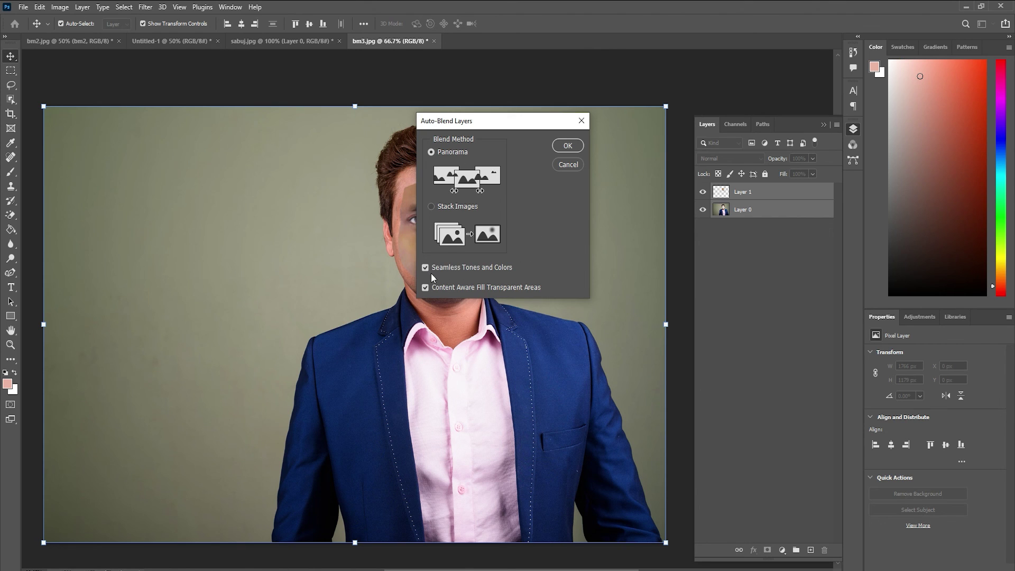
left_click(568, 147)
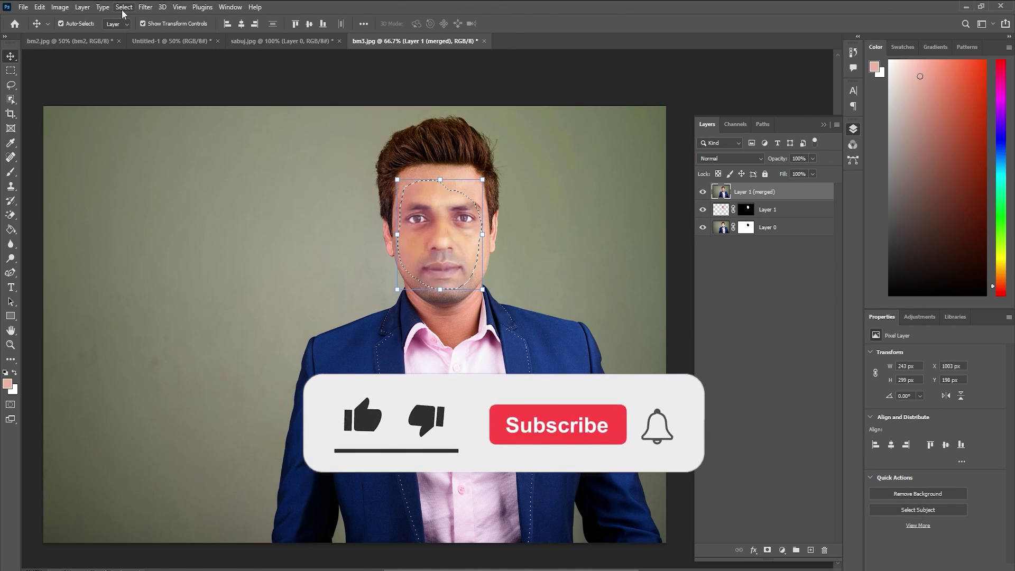
Step: Deselect, glance at sabuj.jpg, and return to the bm3.jpg result
left_click(123, 7)
left_click(134, 30)
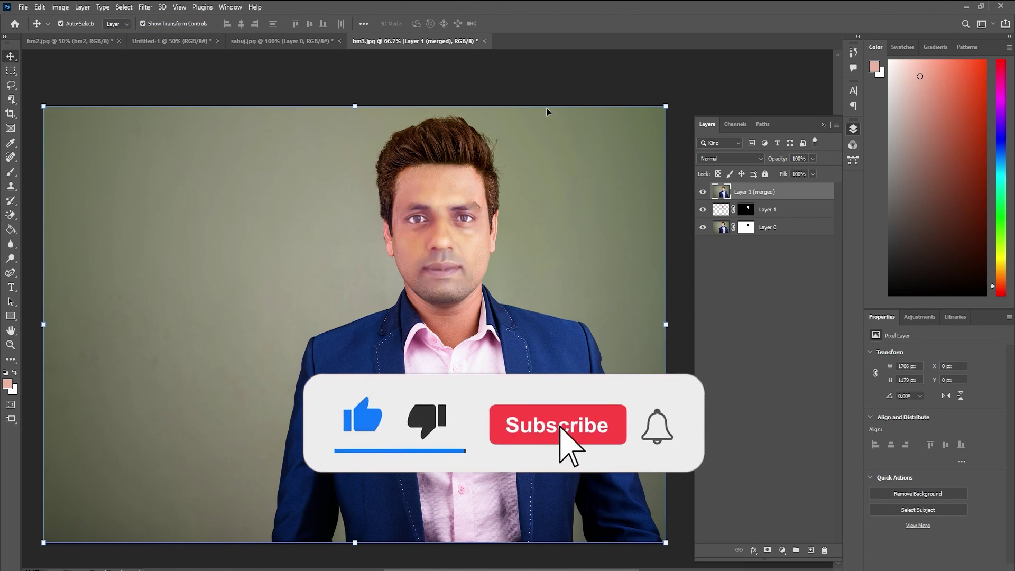
left_click(531, 250)
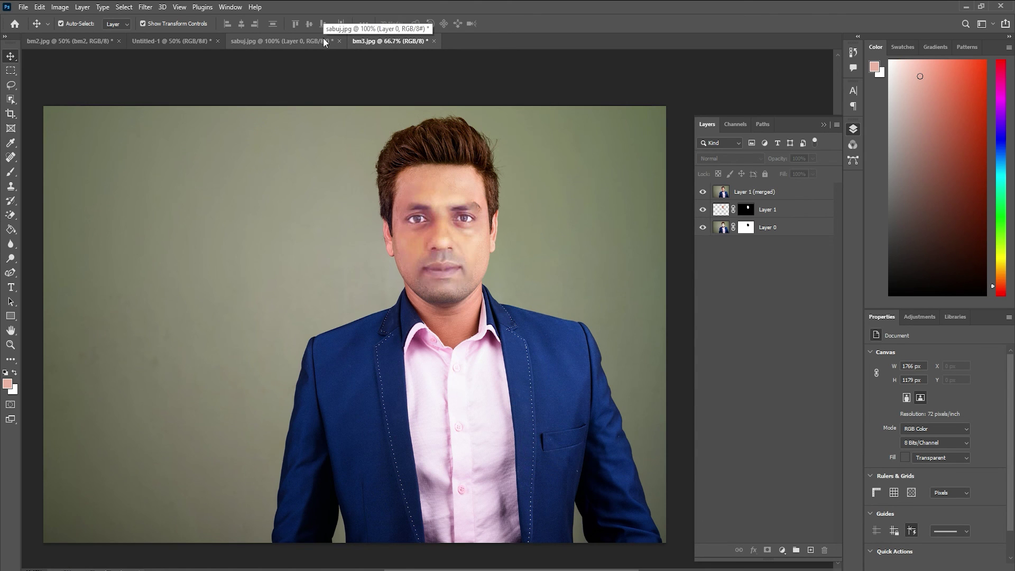
left_click(324, 42)
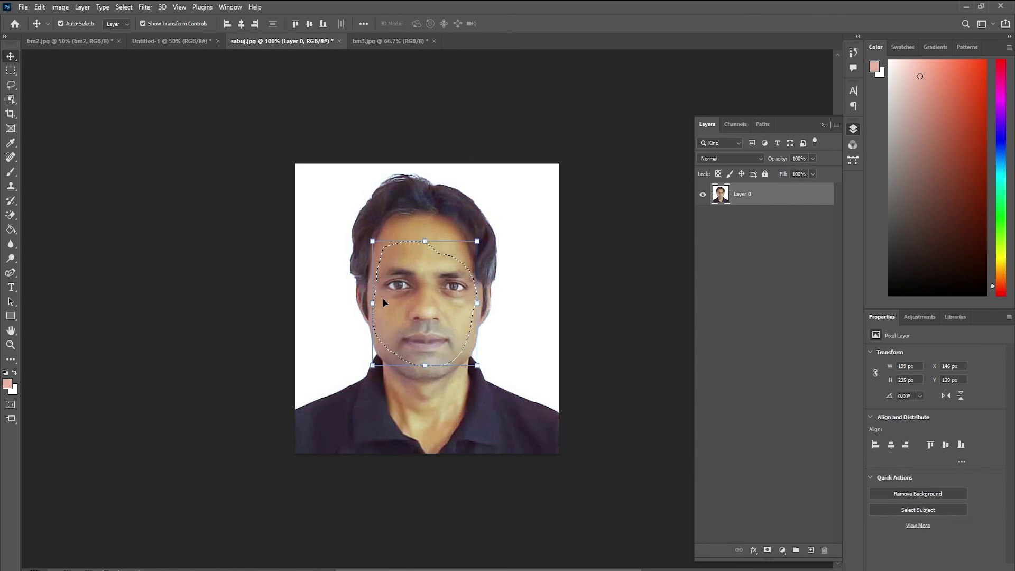
left_click(398, 42)
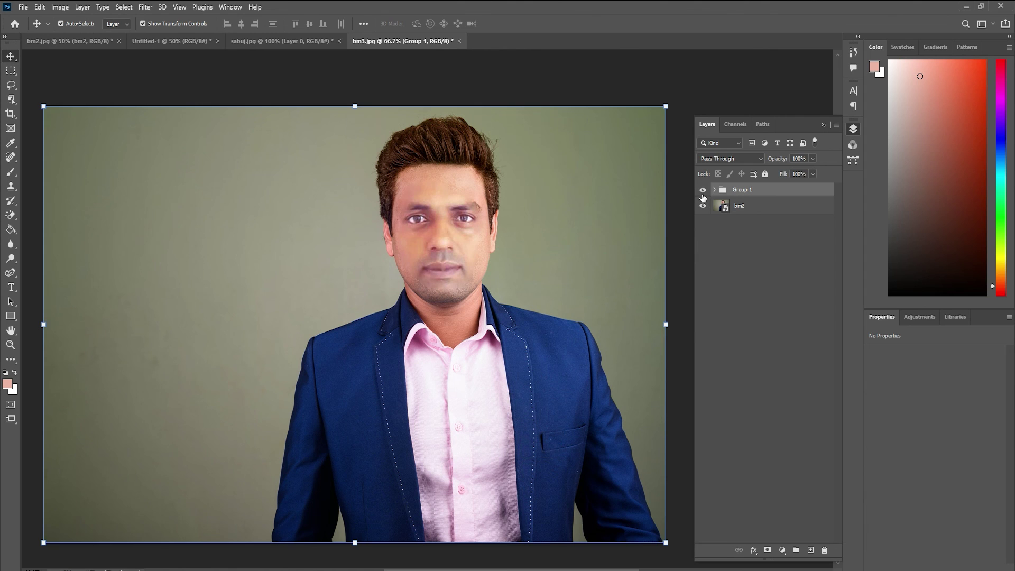
Step: Toggle Group 1's visibility to compare the face swap with the original bm2 face
left_click(703, 190)
left_click(703, 191)
left_click(703, 190)
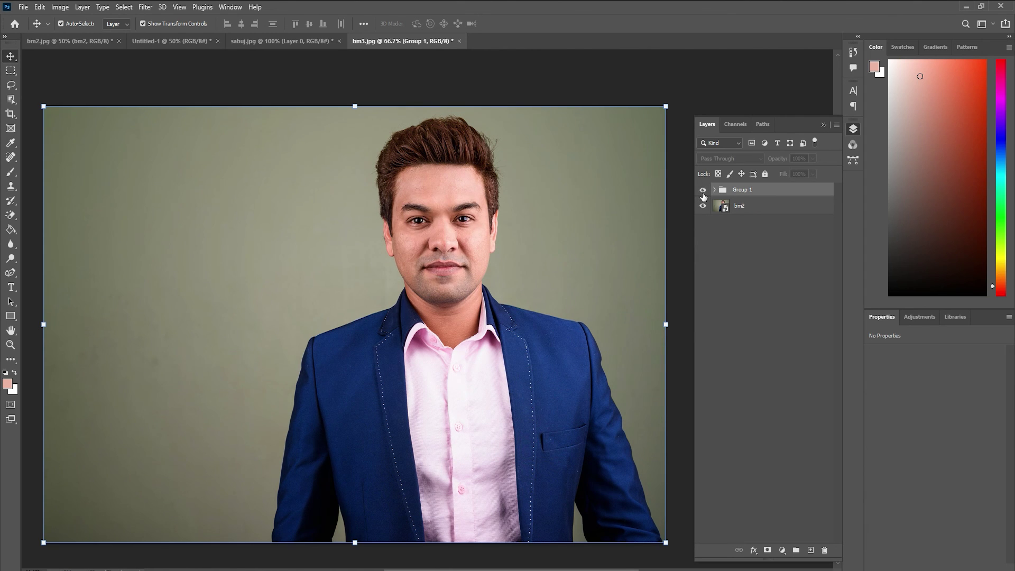